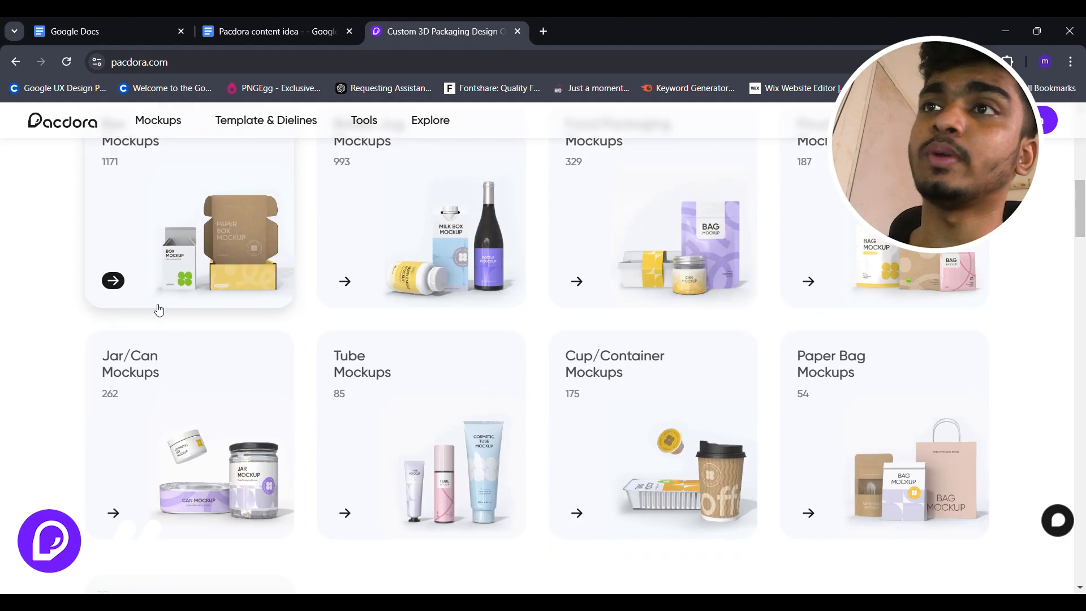
# Browse the templates and dielines library, including its model categories and box dielines.
pyautogui.scroll(-1, 159, 310)
pyautogui.scroll(10, 715, 346)
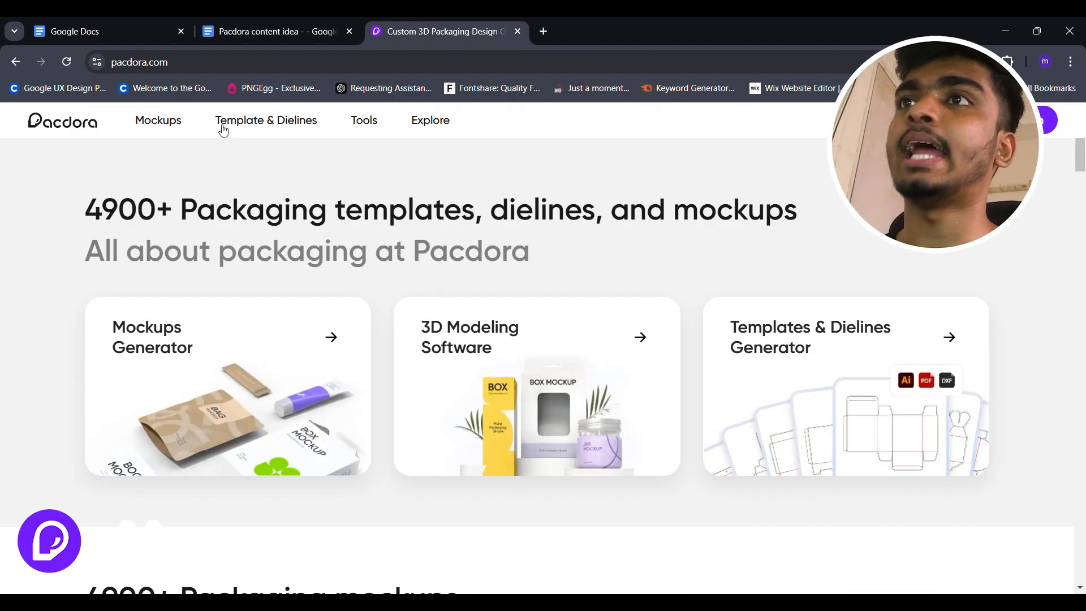
pyautogui.click(279, 135)
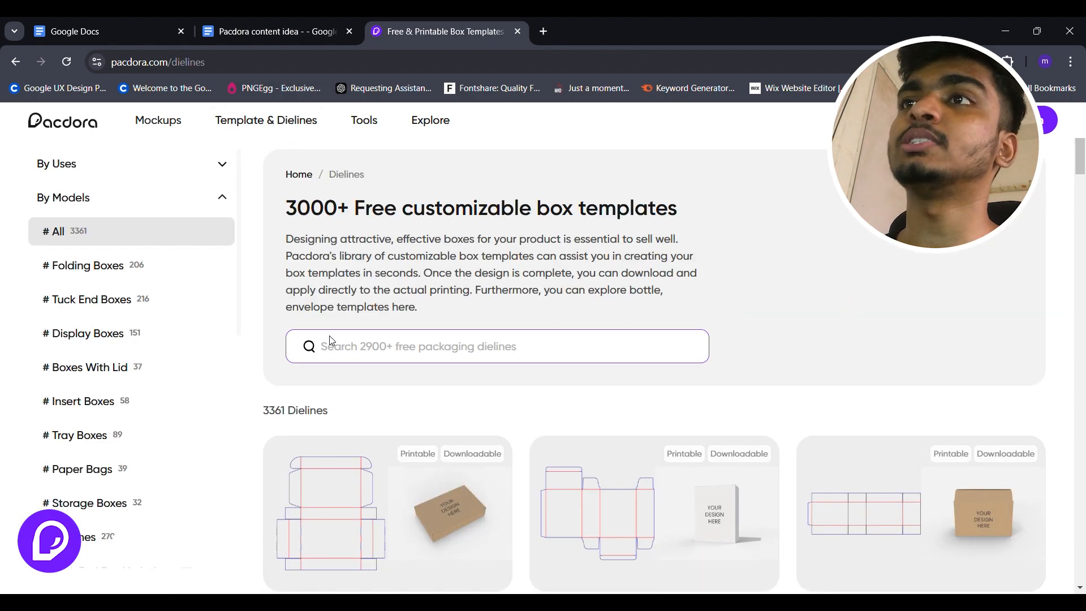
pyautogui.scroll(-2, 329, 339)
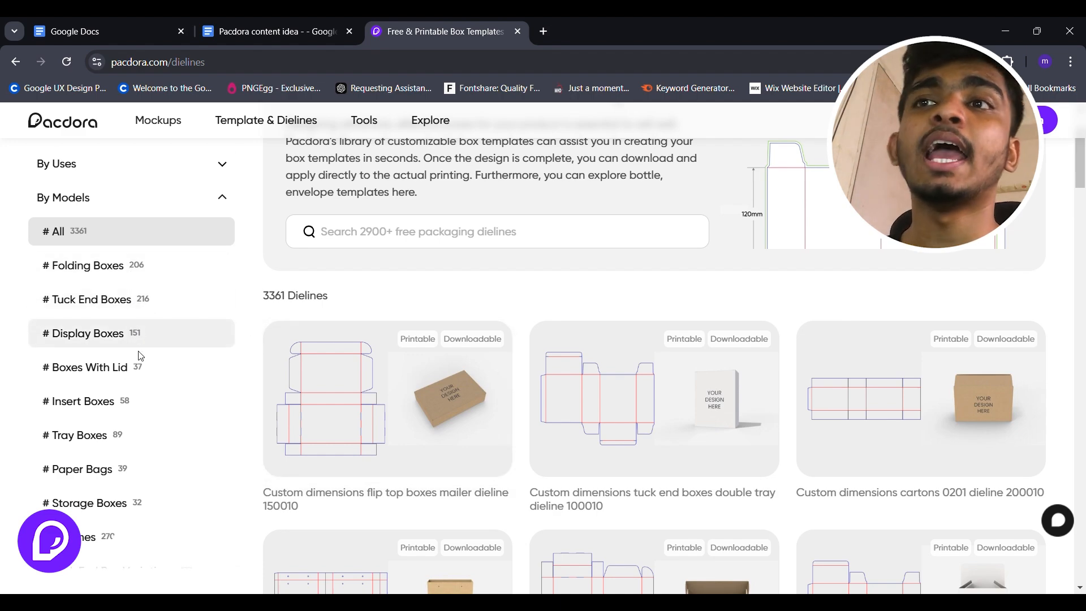
pyautogui.scroll(-3, 148, 372)
pyautogui.scroll(-7, 151, 375)
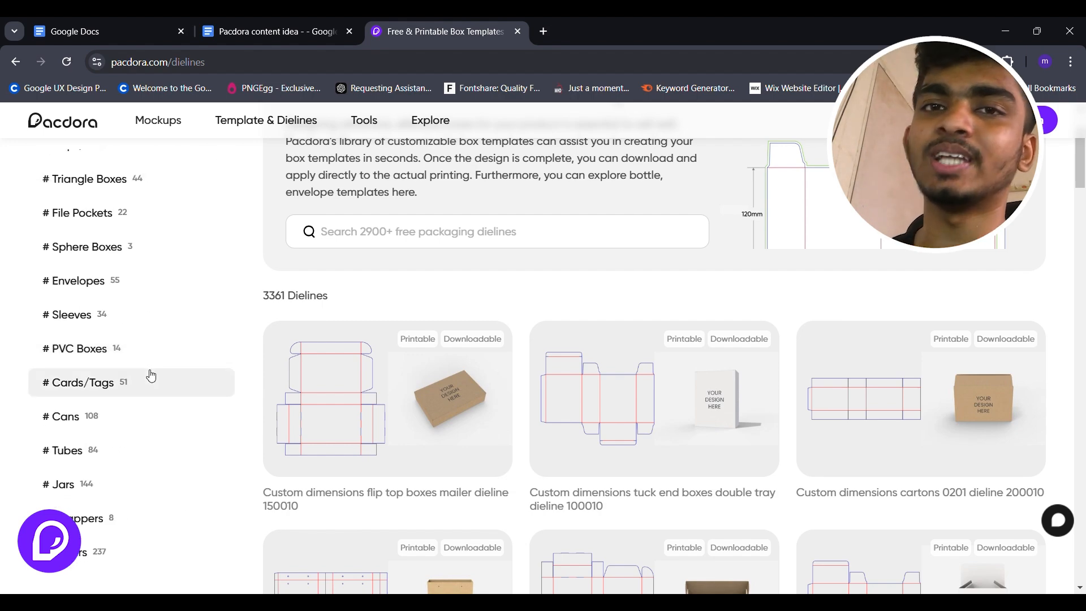
pyautogui.click(415, 450)
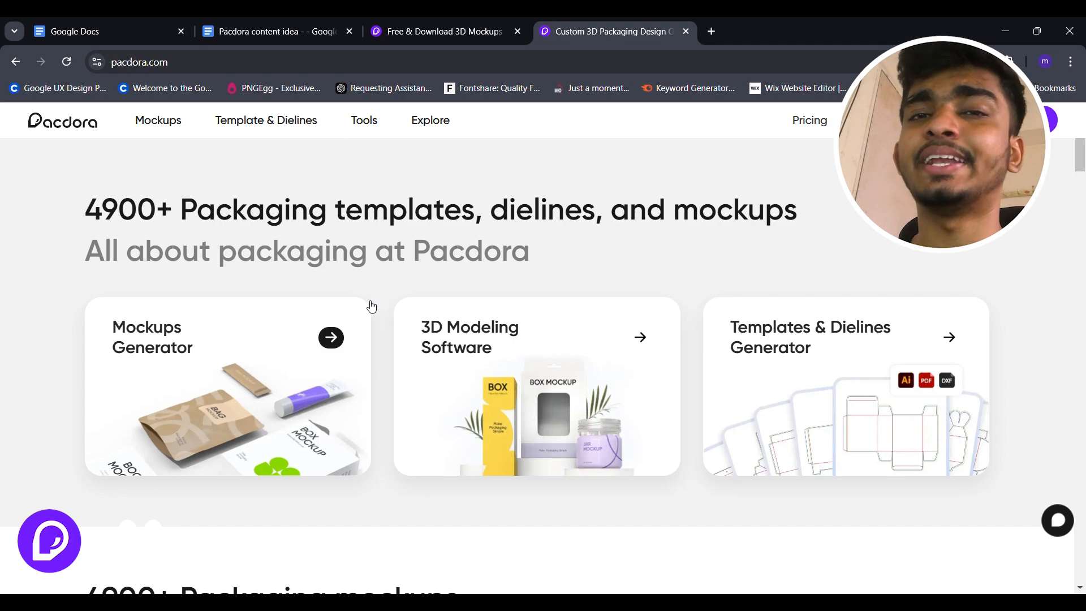
# Open the flexible packaging stand up pouches mylar bag mockup 601080 from the mockups library for editing.
pyautogui.click(169, 126)
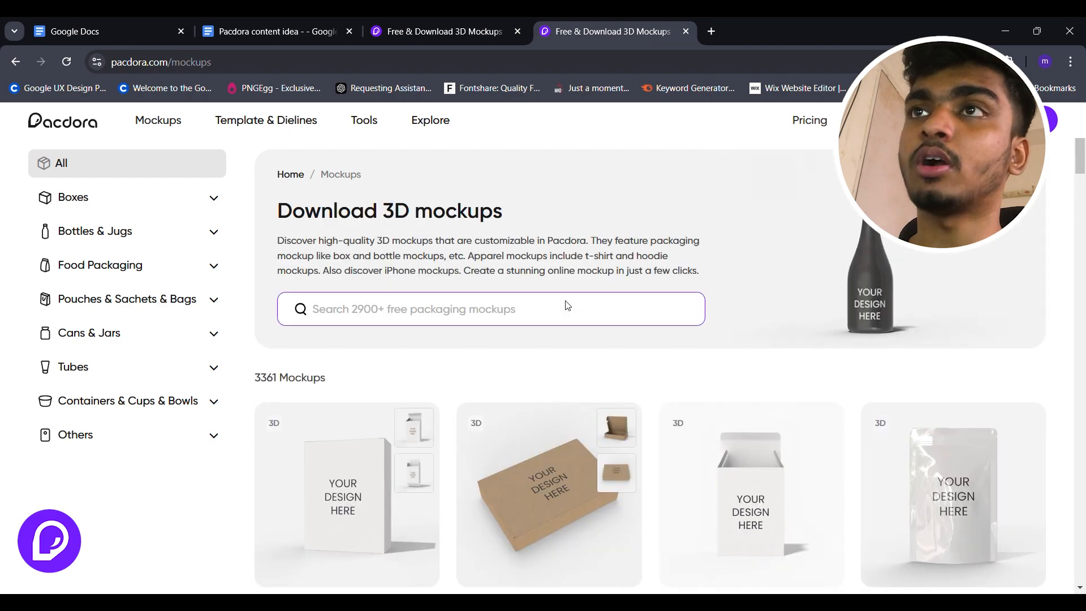
pyautogui.scroll(-4, 565, 305)
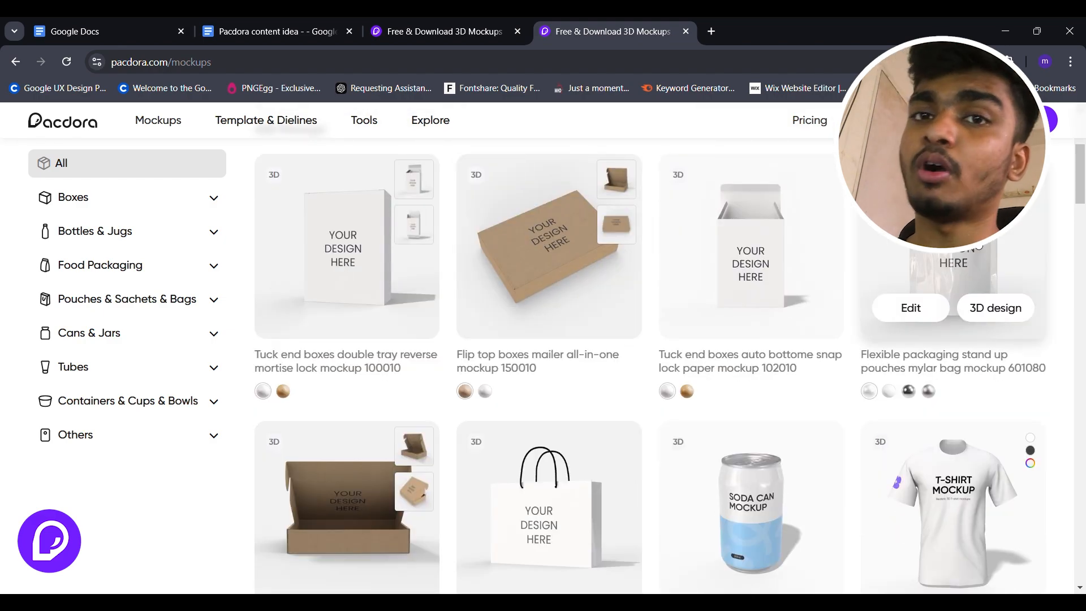
pyautogui.click(910, 307)
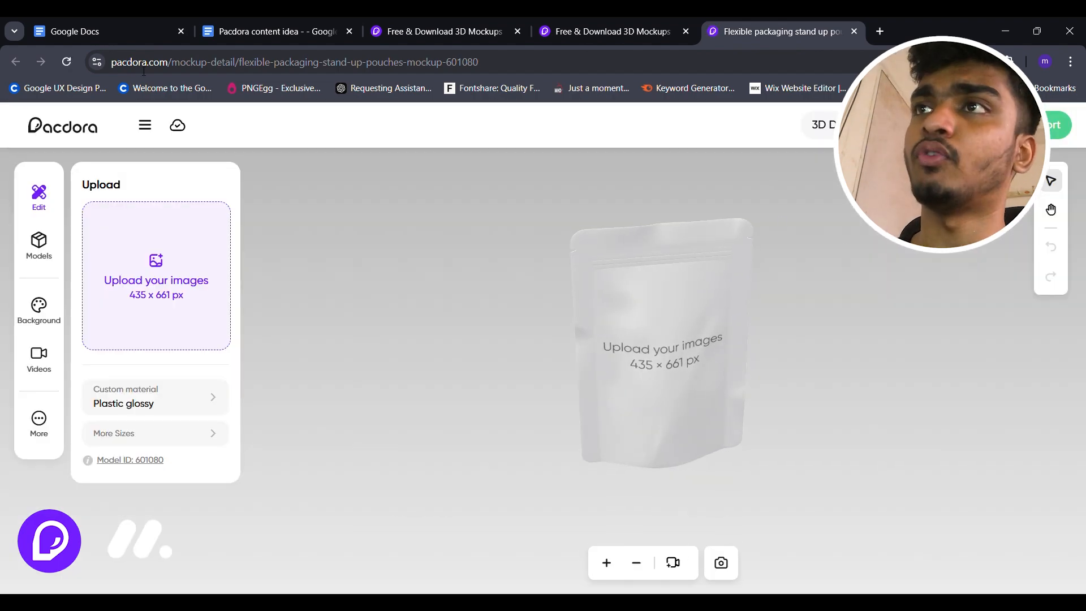
# Place and enlarge the Nutty Delight almond artwork so it covers the whole pouch dieline, and save the design.
pyautogui.click(214, 283)
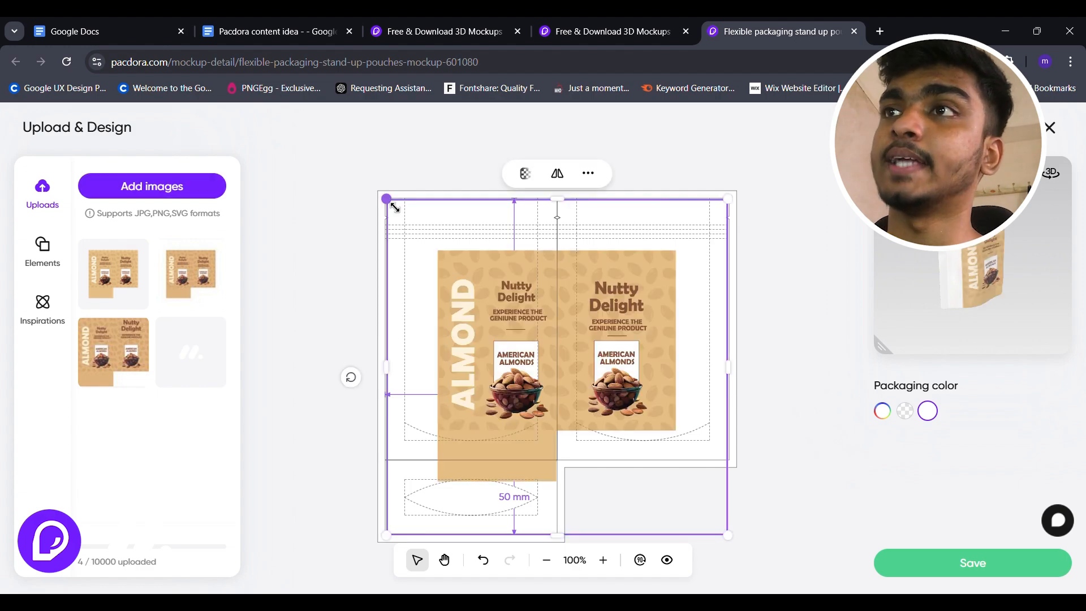
pyautogui.moveTo(386, 200); pyautogui.dragTo(346, 104)
pyautogui.moveTo(732, 138); pyautogui.dragTo(765, 144)
pyautogui.moveTo(650, 262); pyautogui.dragTo(664, 291)
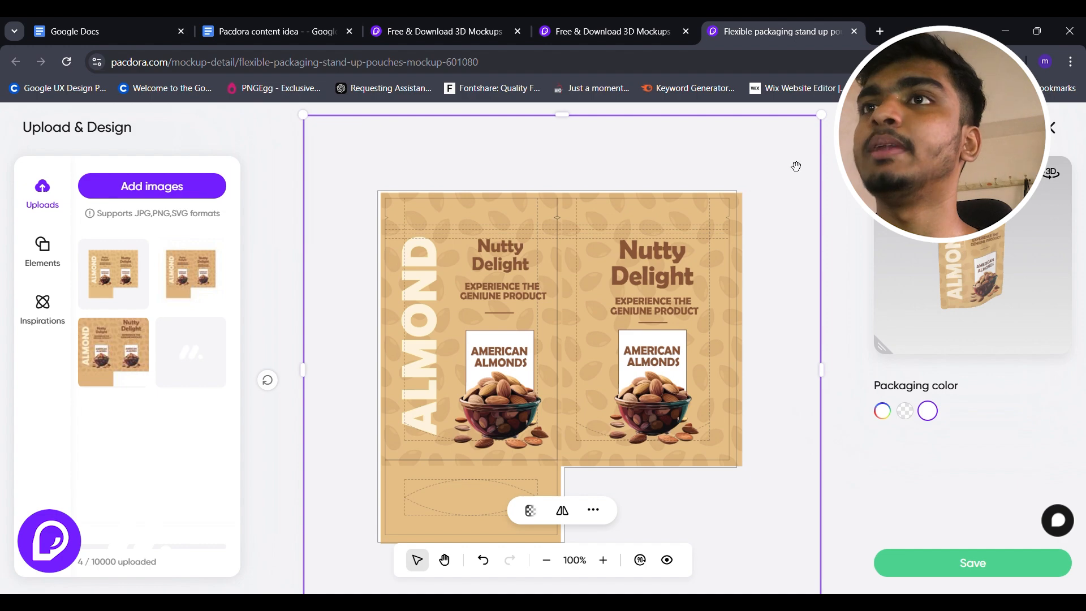
pyautogui.click(321, 376)
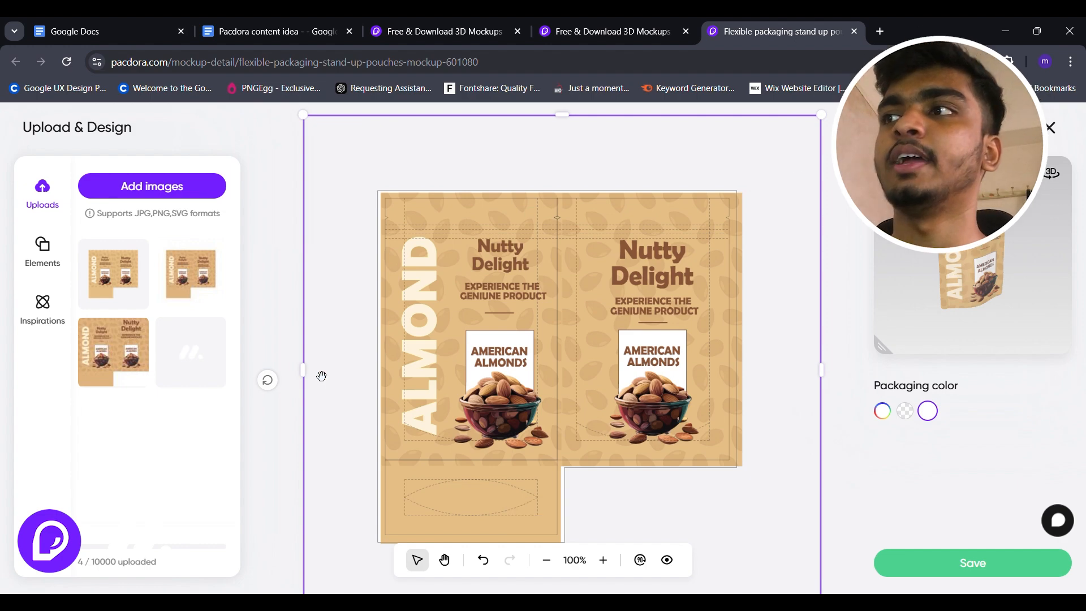
pyautogui.click(926, 568)
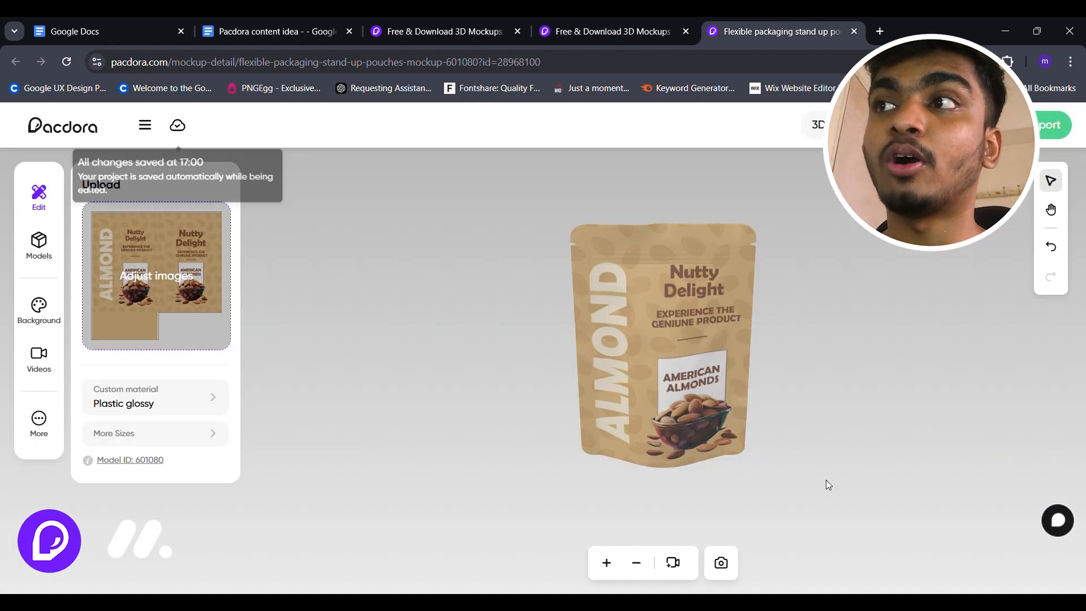
# Compare material finishes on the pouch from several angles and set its custom material to Metal glossy.
pyautogui.moveTo(700, 405); pyautogui.dragTo(772, 371)
pyautogui.moveTo(687, 412); pyautogui.dragTo(836, 436)
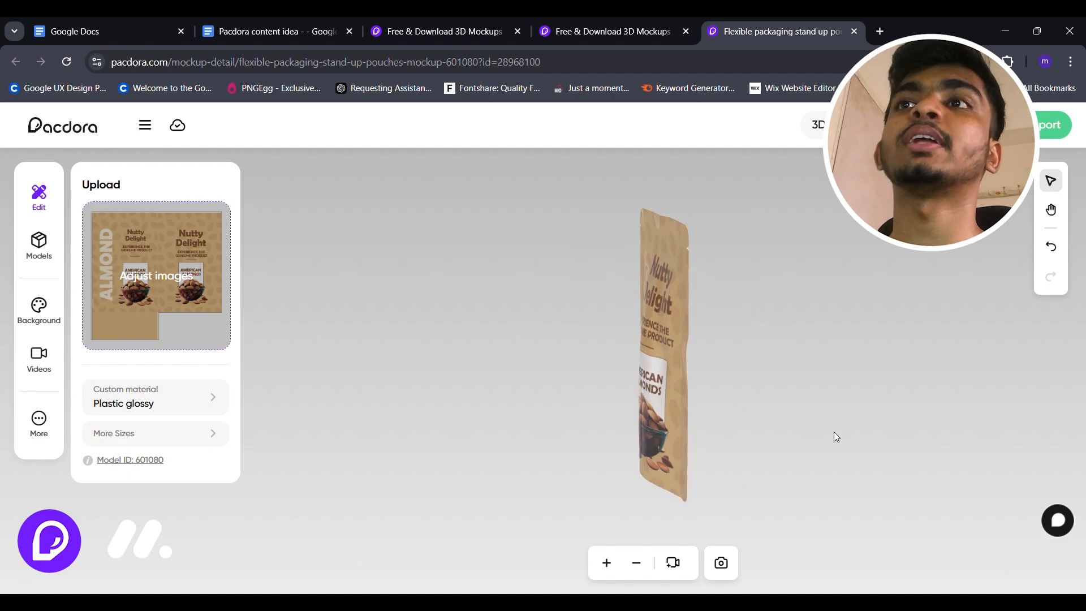
pyautogui.click(202, 403)
pyautogui.click(173, 220)
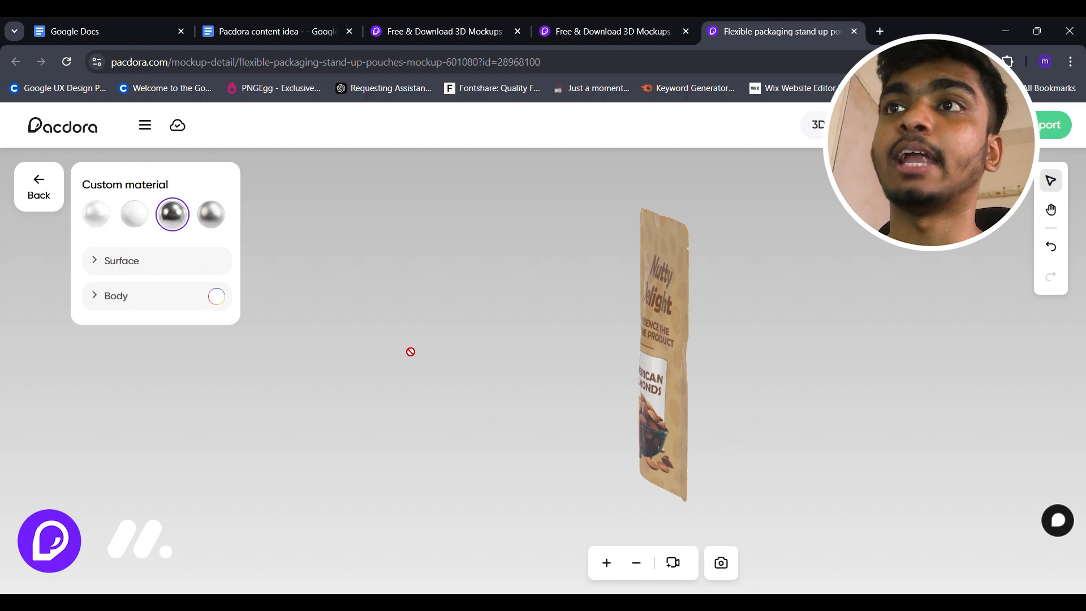
pyautogui.moveTo(679, 352); pyautogui.dragTo(727, 337)
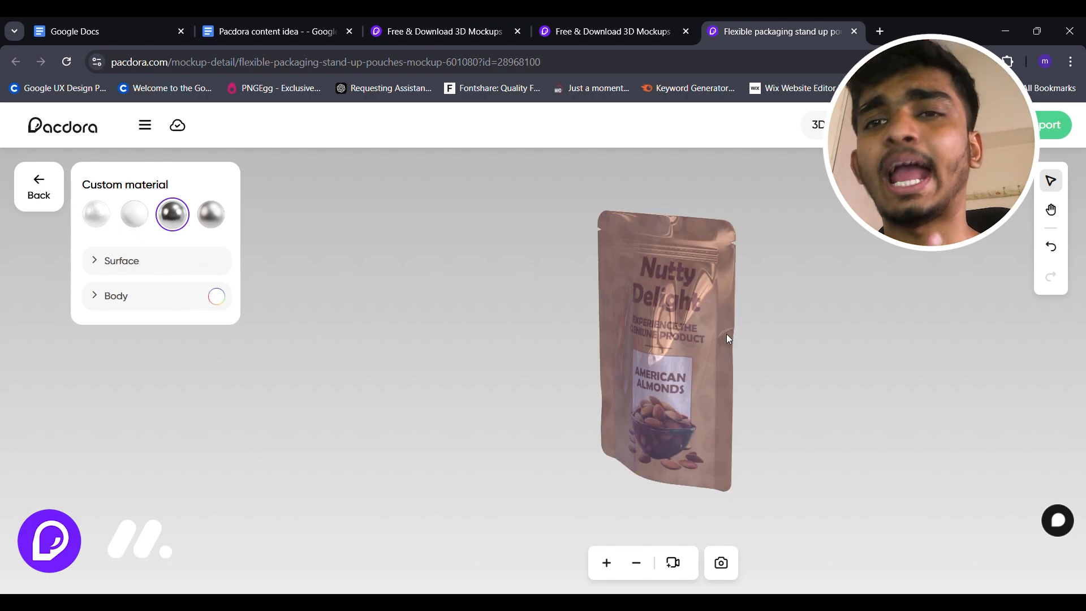
pyautogui.click(144, 224)
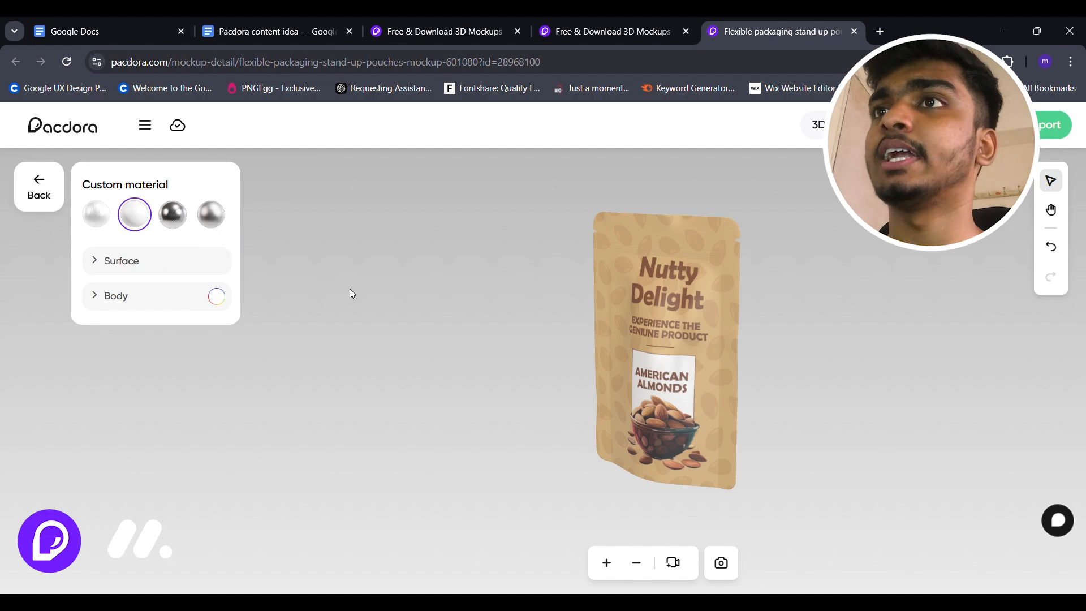
pyautogui.click(183, 225)
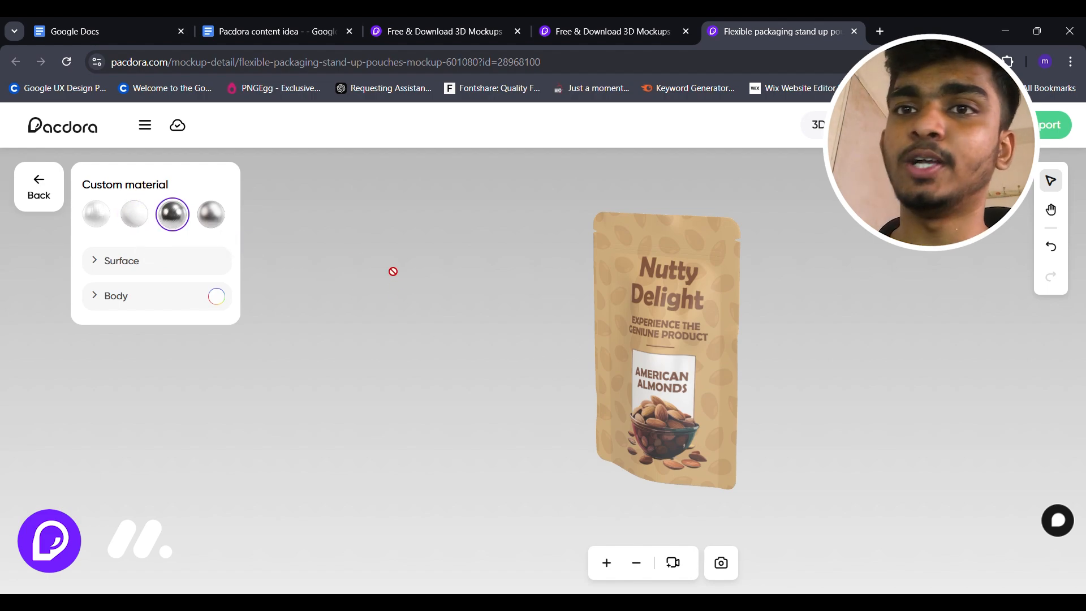
pyautogui.moveTo(633, 346); pyautogui.dragTo(655, 402)
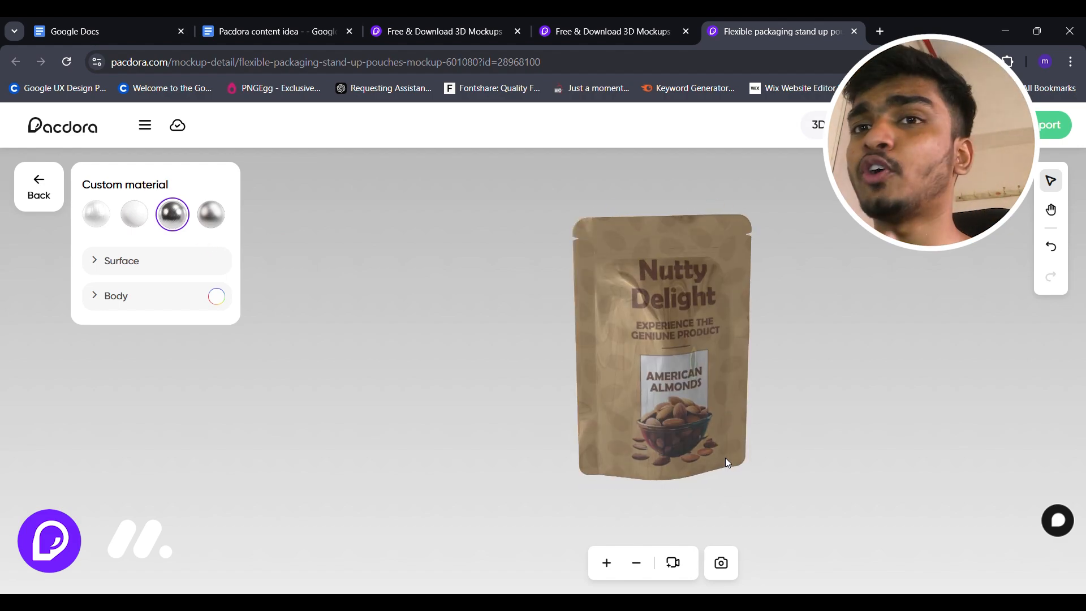
pyautogui.moveTo(725, 457); pyautogui.dragTo(627, 452)
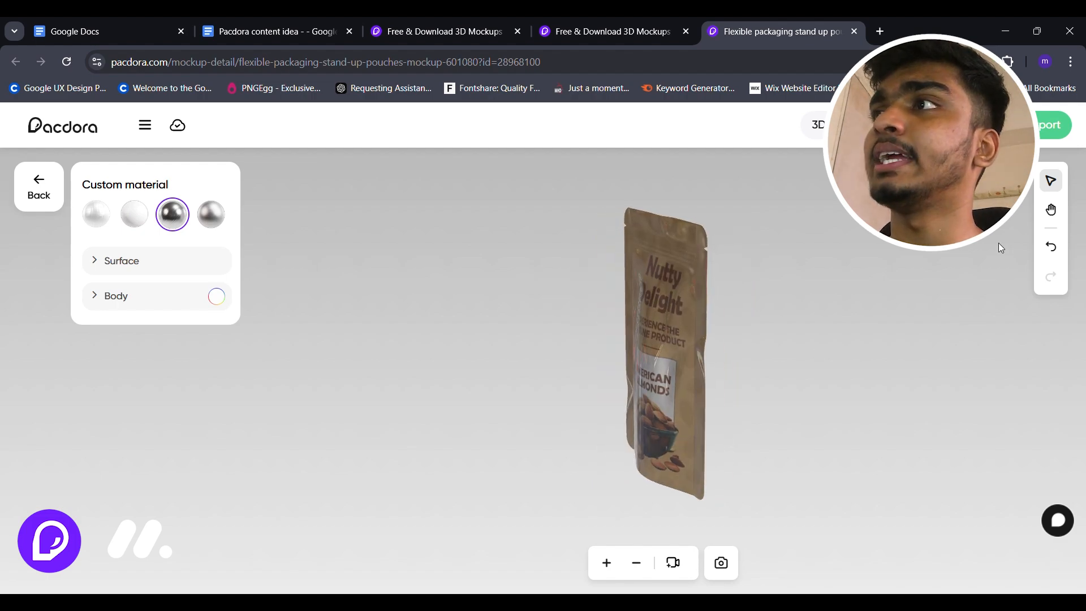
# Review the mockup image export options for floor shadow, format and quality, and close them without exporting.
pyautogui.click(1052, 126)
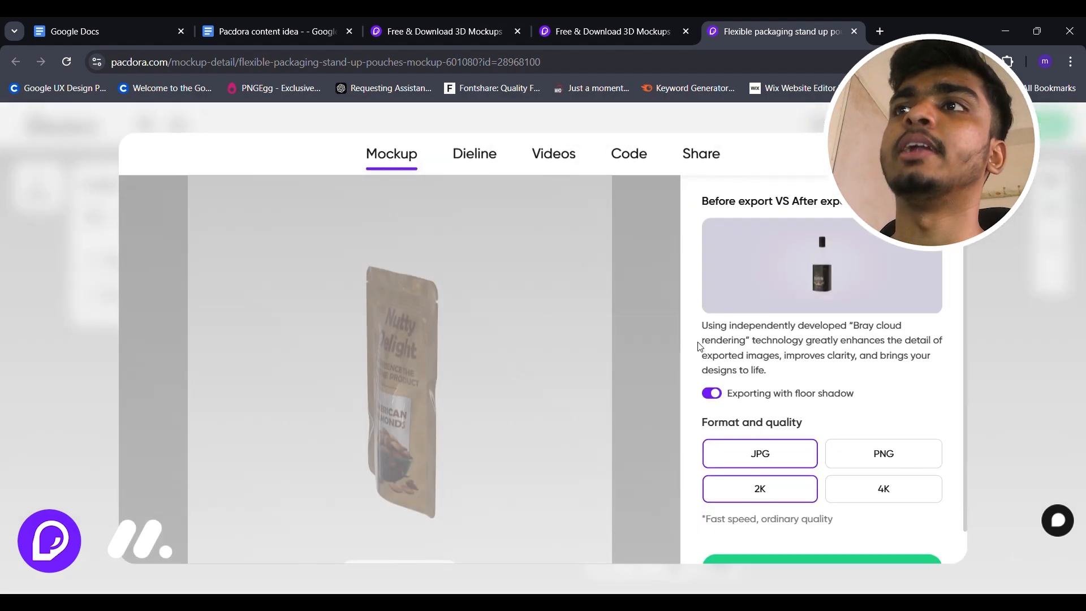
pyautogui.scroll(-1, 700, 362)
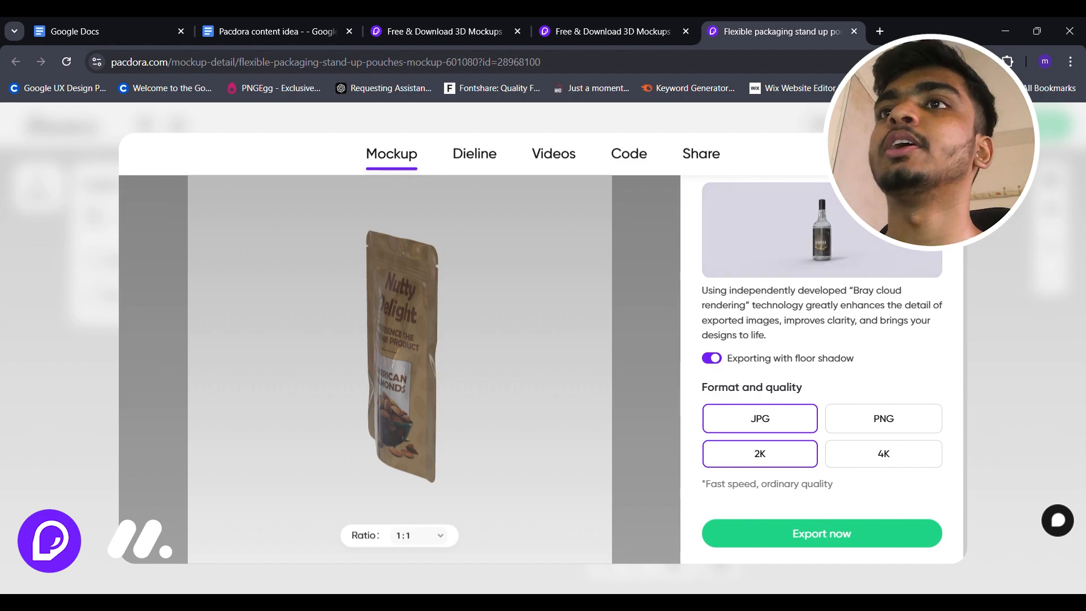
pyautogui.press('Escape')
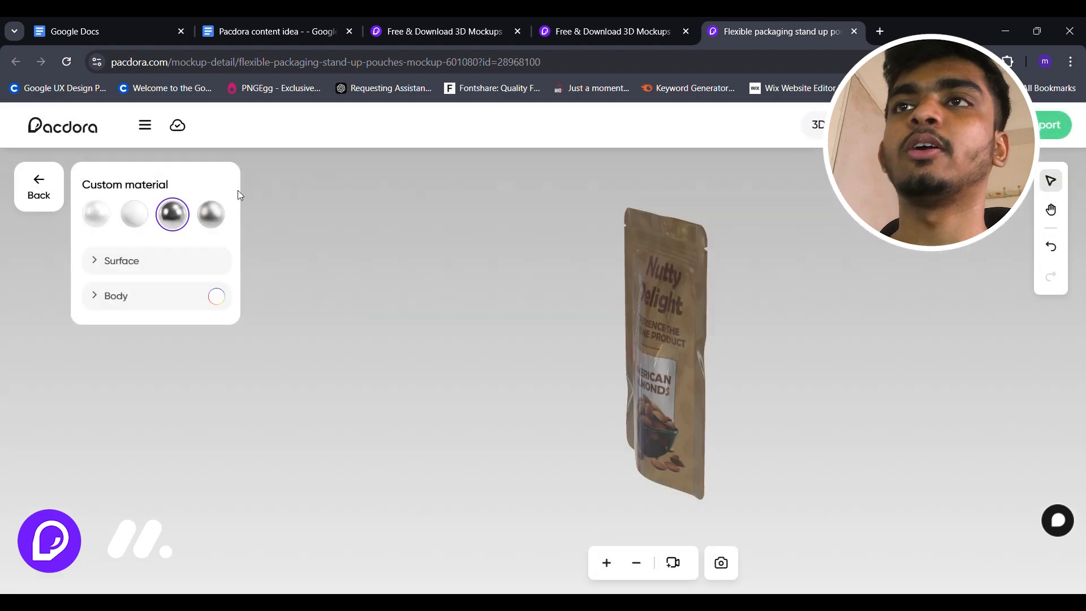
# Preview basic video animations such as Rotation2 and Emphasis on the pouch.
pyautogui.click(44, 198)
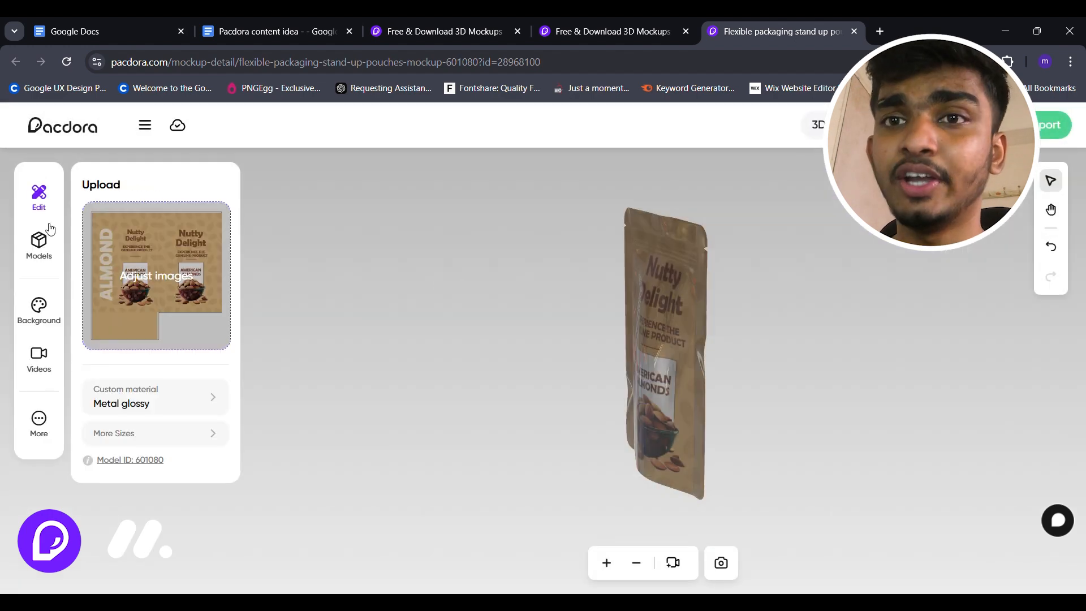
pyautogui.click(48, 369)
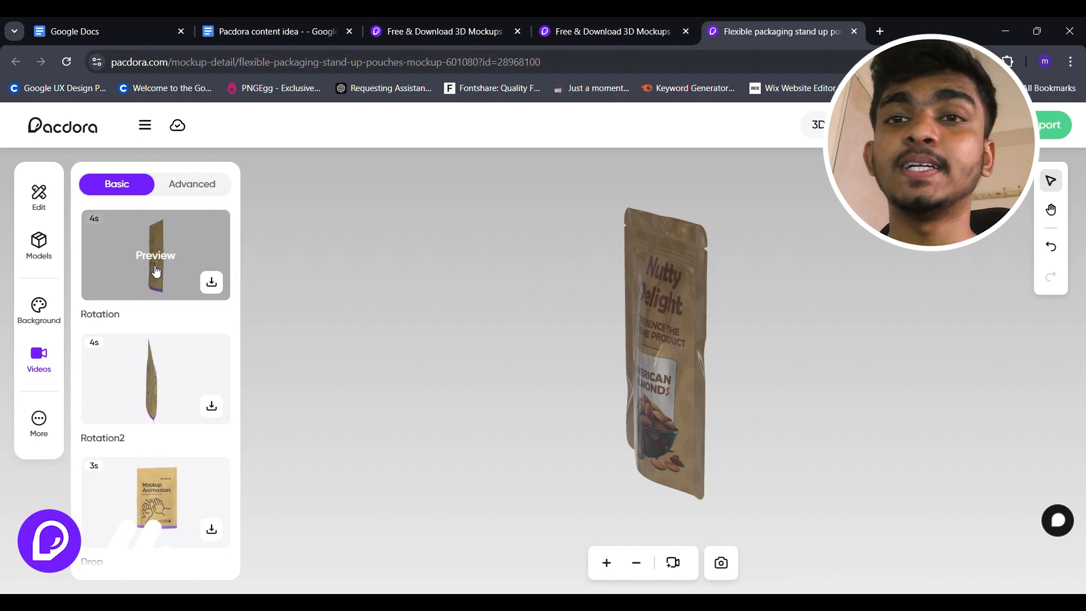
pyautogui.scroll(-2, 156, 271)
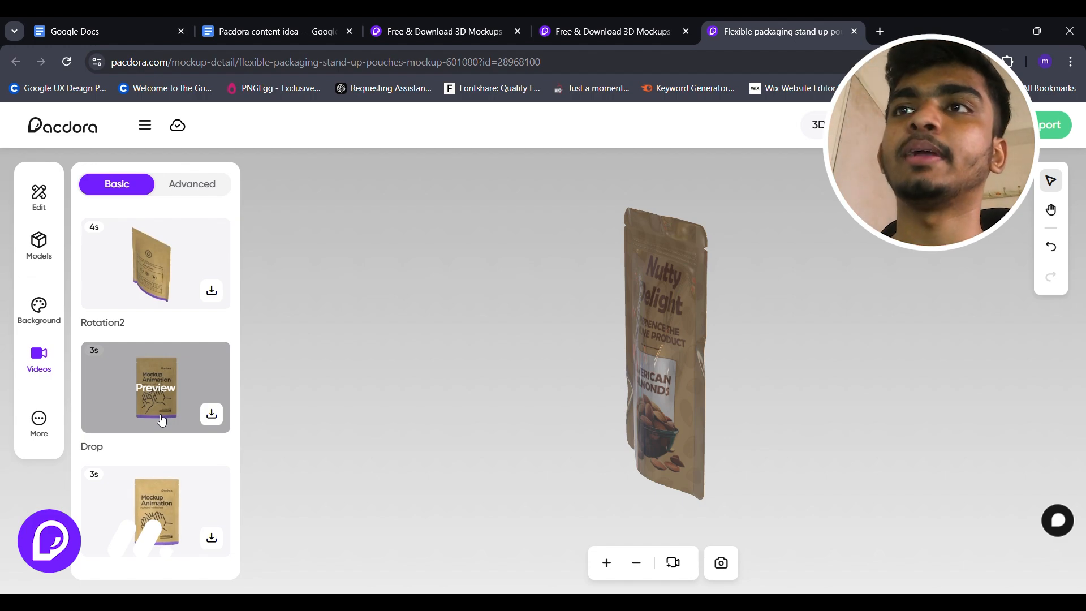
pyautogui.click(150, 292)
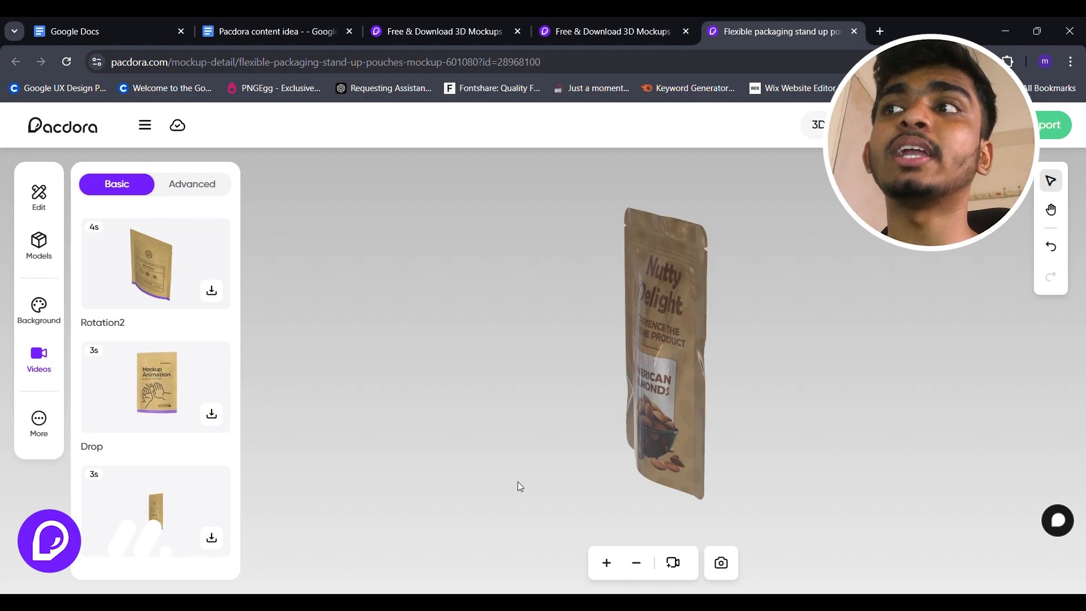
pyautogui.click(187, 383)
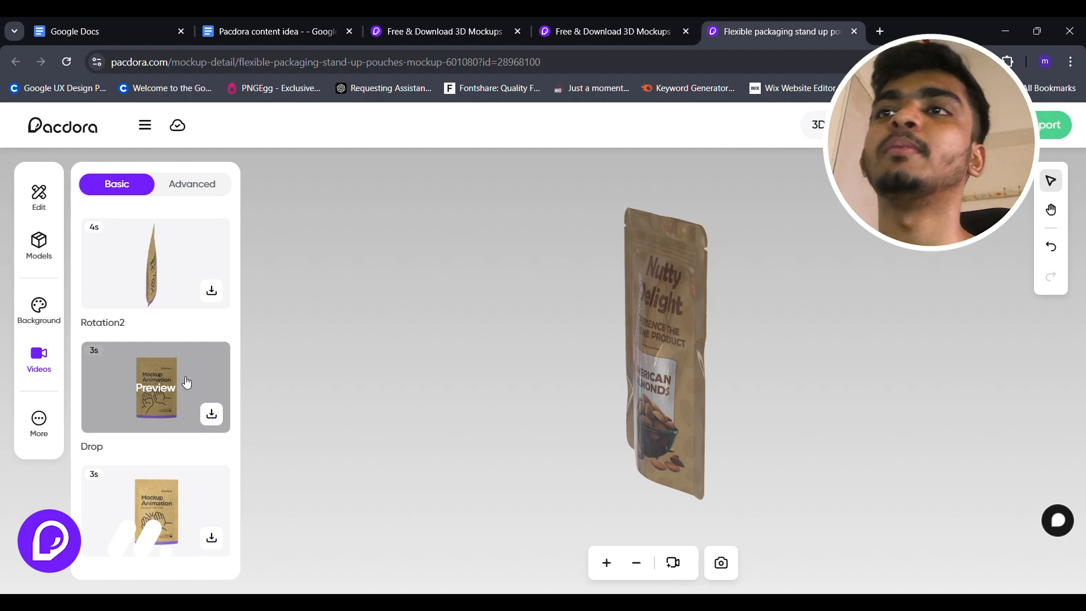
pyautogui.click(174, 286)
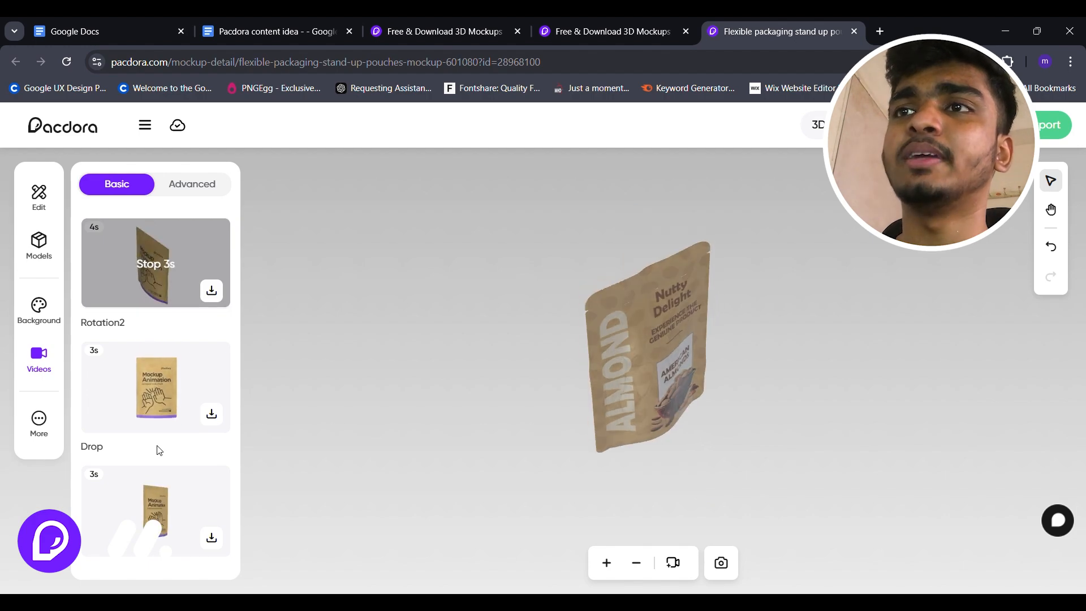
pyautogui.scroll(-3, 159, 450)
pyautogui.scroll(-2, 161, 451)
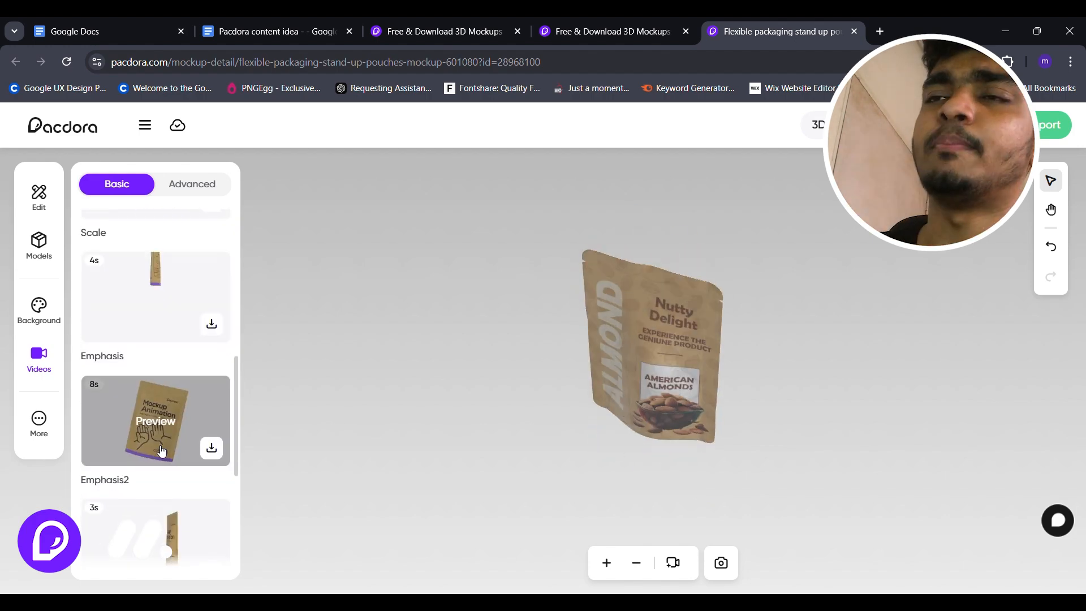
pyautogui.click(164, 298)
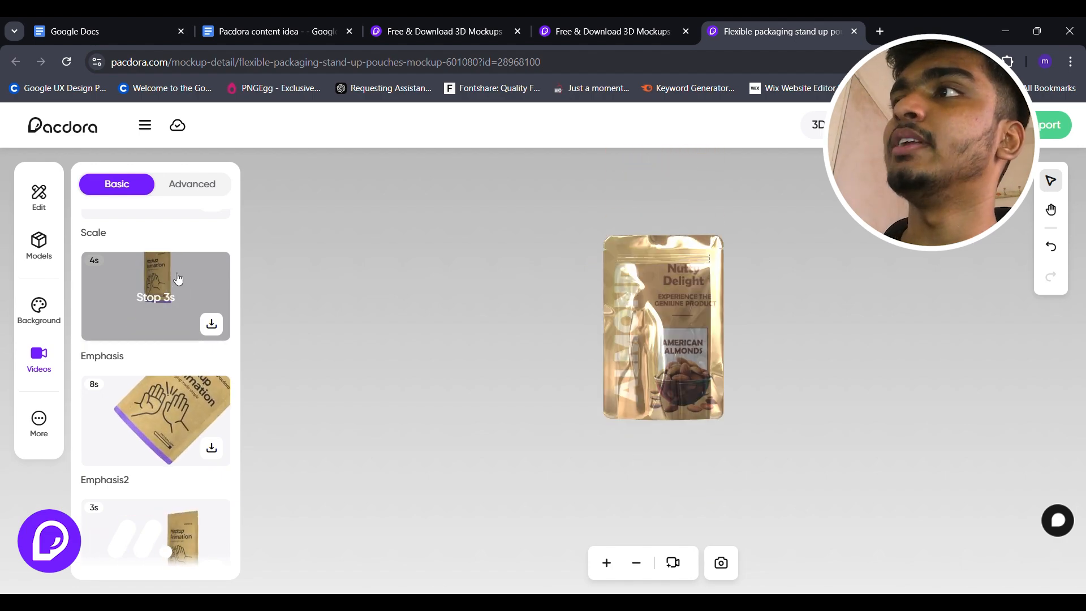
# Open the video export options for the pouch mockup.
pyautogui.click(1040, 125)
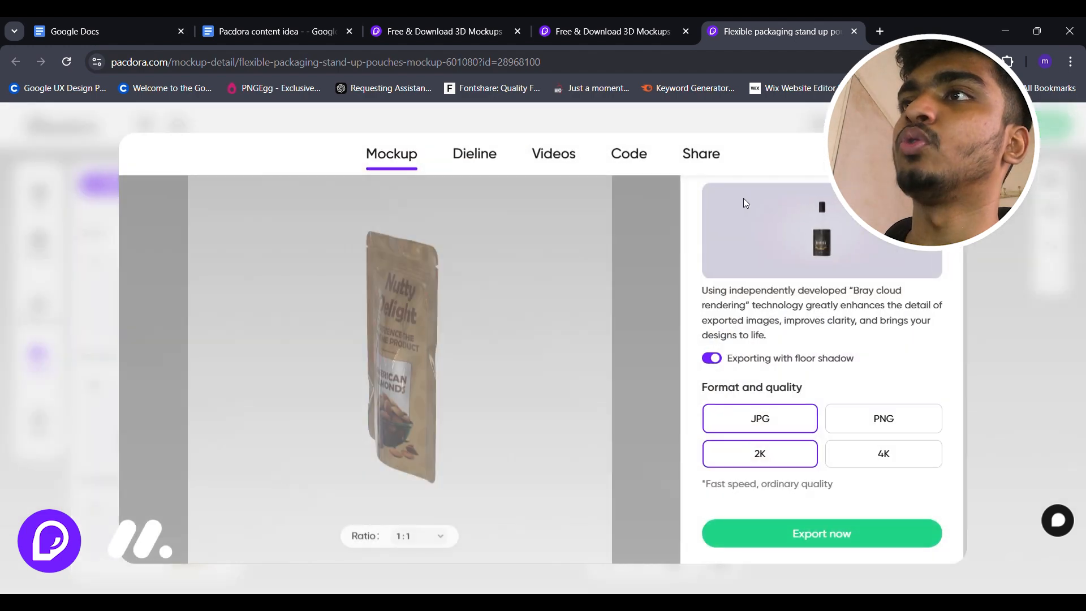
pyautogui.click(557, 156)
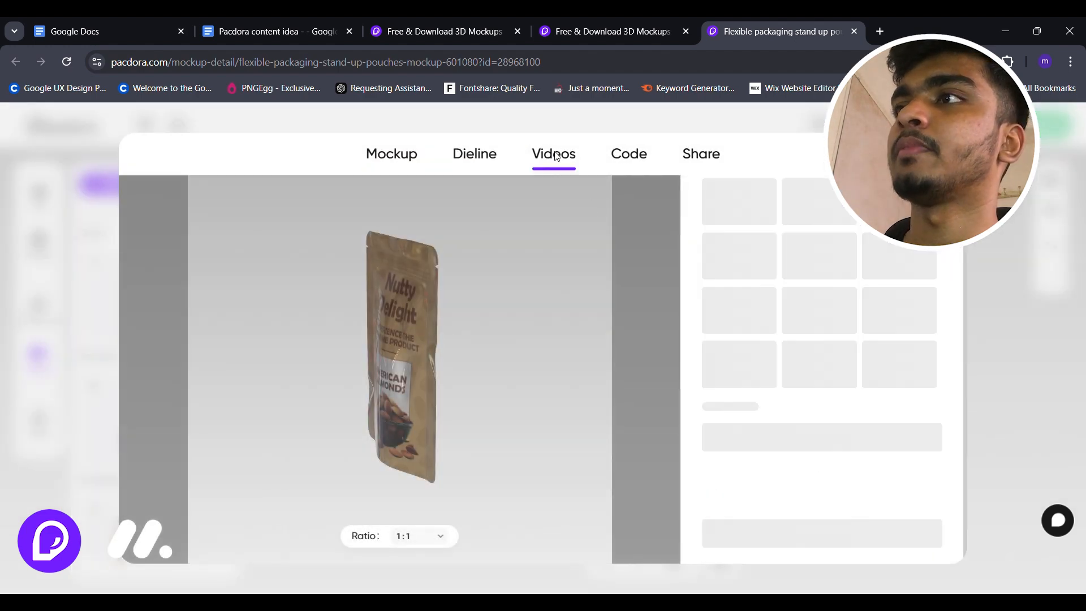